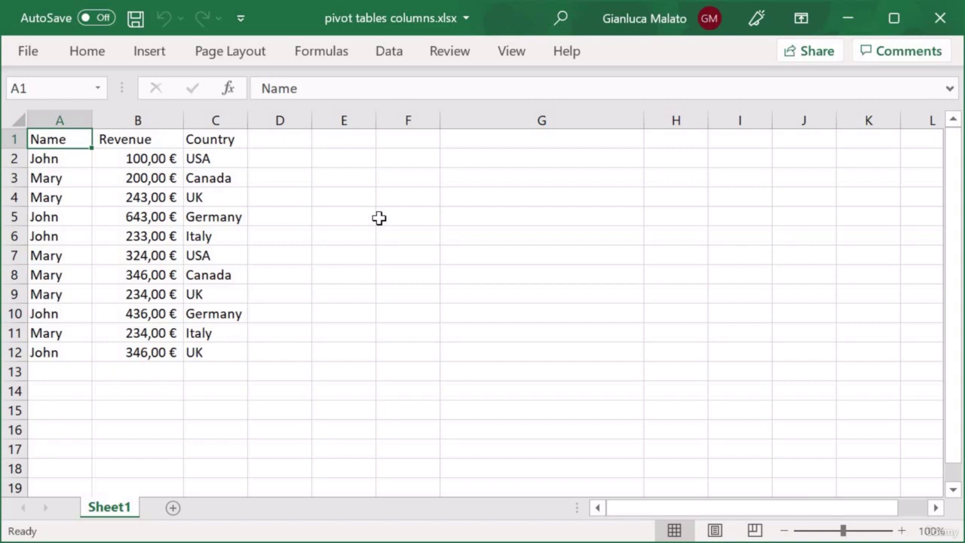
Create a PivotTable on a new worksheet from the data range A1:C12 of Sheet1.
drag(64, 139, 200, 334)
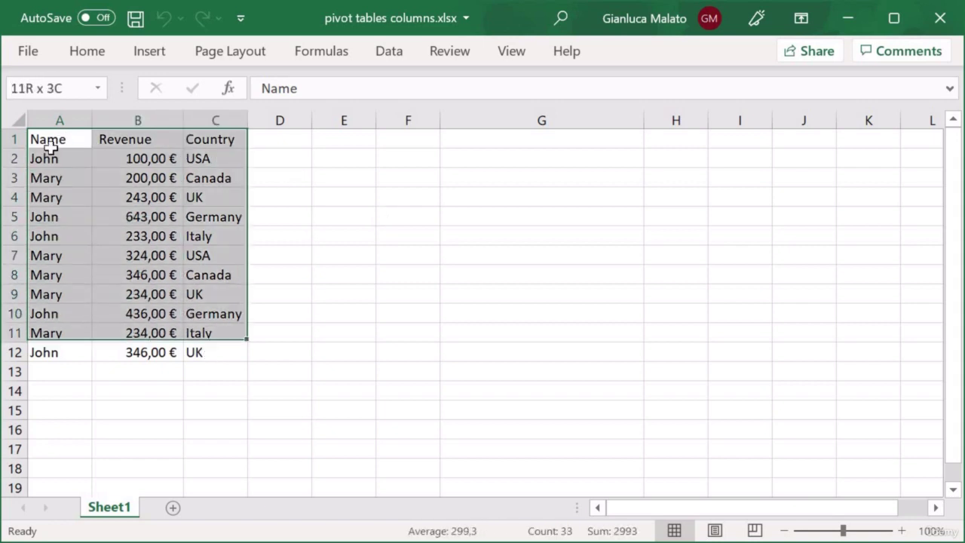
key(ctrl+a)
click(140, 54)
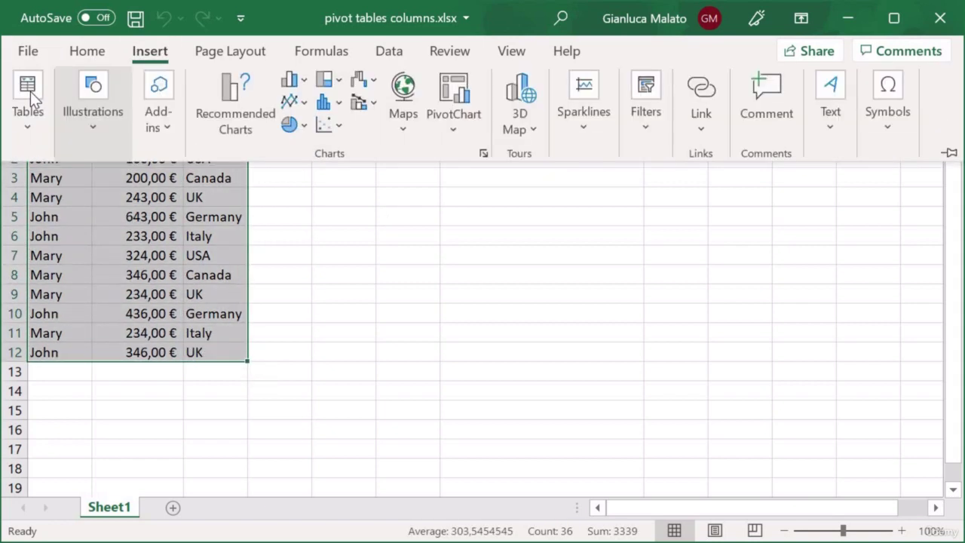
click(43, 136)
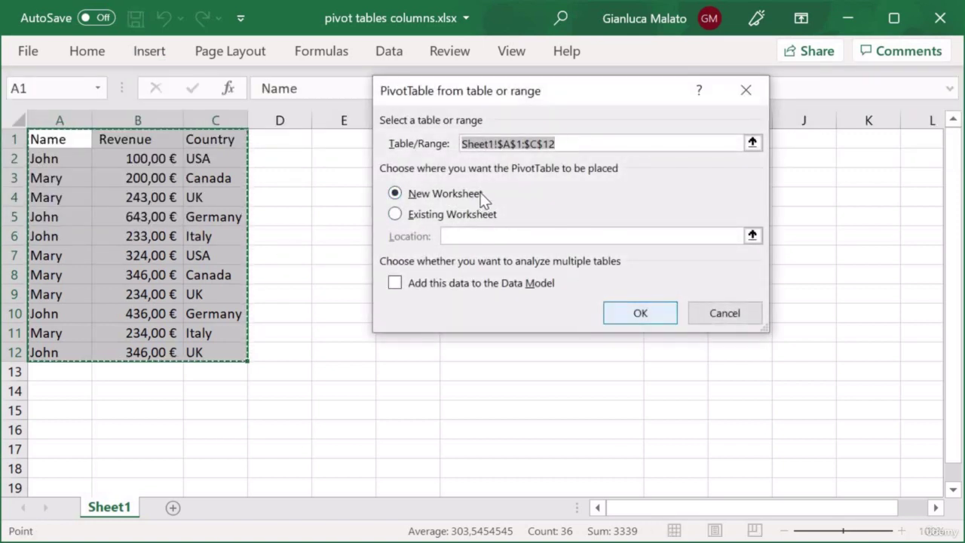
click(614, 311)
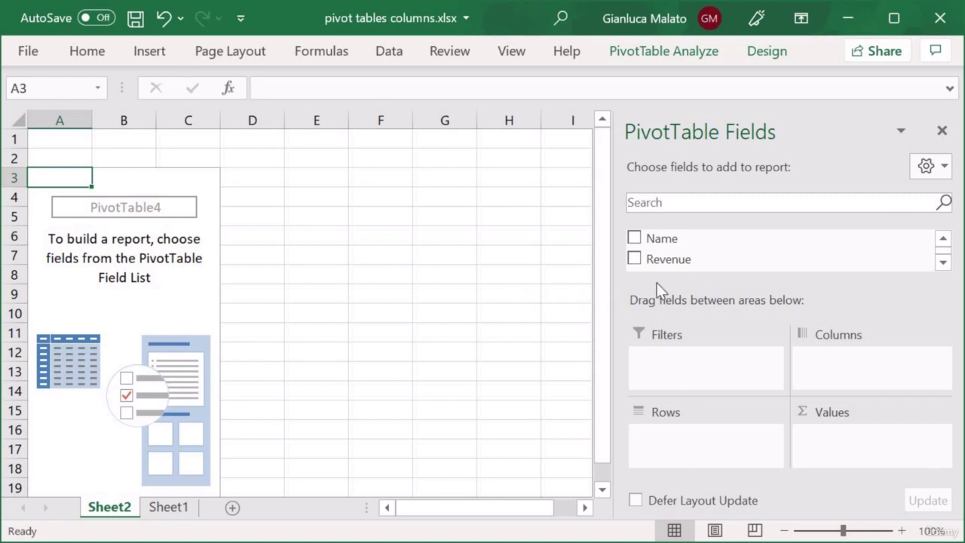
Lay out the pivot table with Country as rows, Sum of Revenue as values and Name as columns.
scroll(674, 253, down, 2)
drag(682, 242, 64, 256)
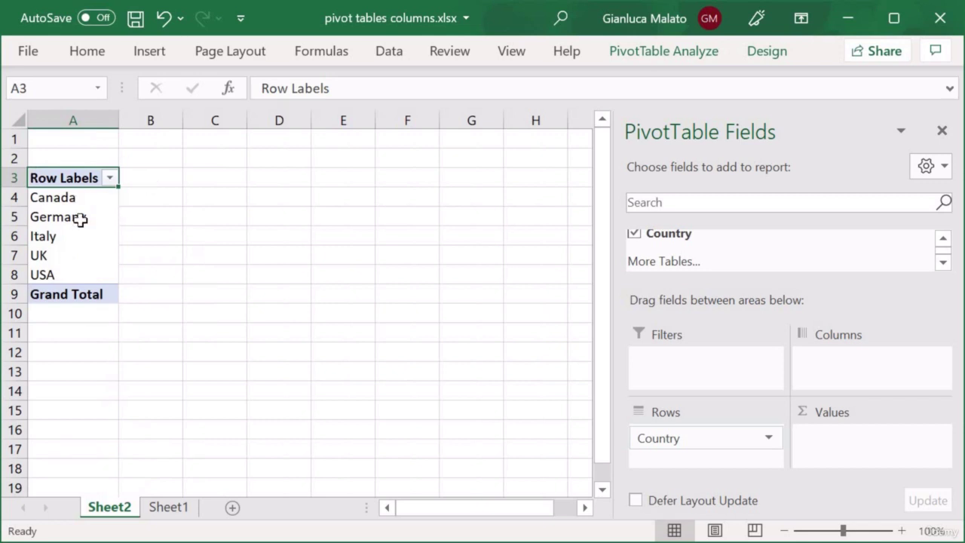
scroll(746, 263, up, 2)
drag(720, 260, 856, 445)
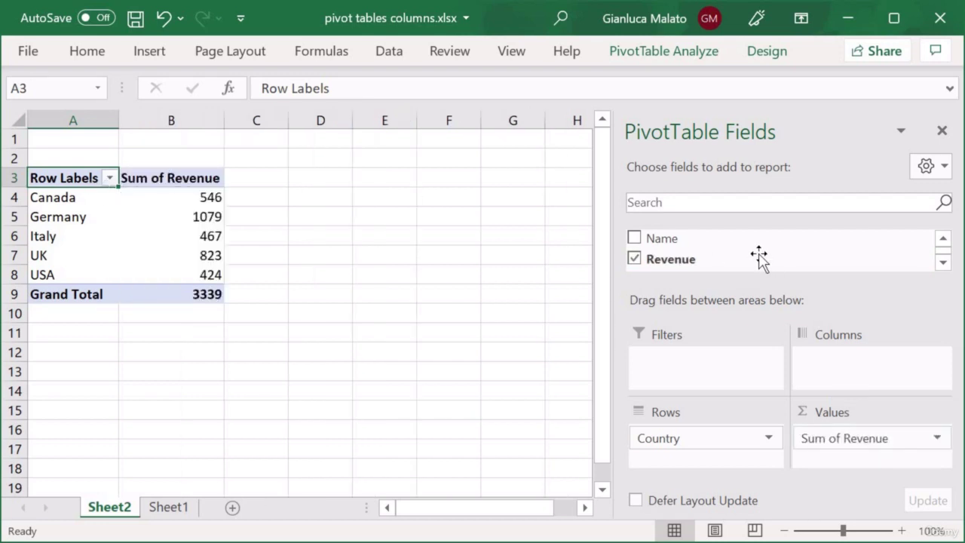
drag(724, 245, 834, 366)
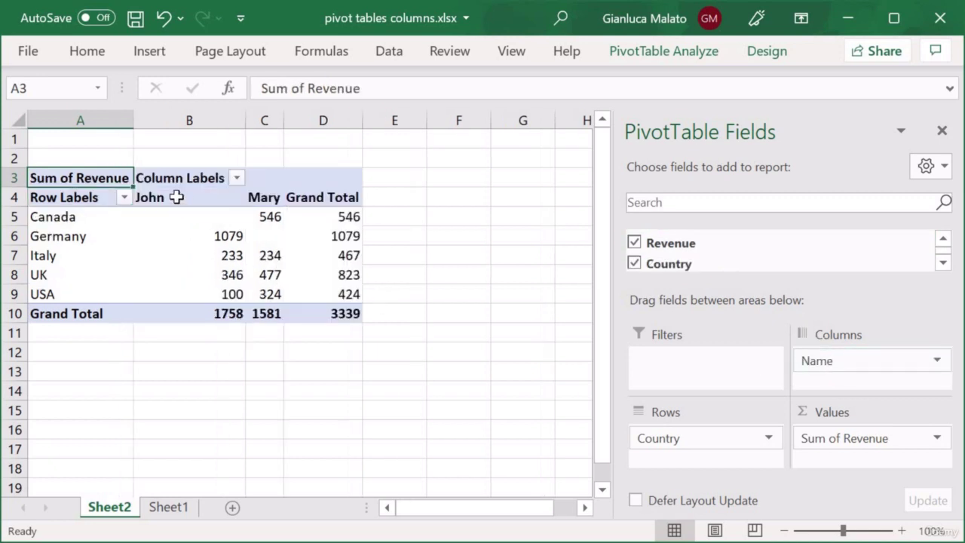
Examine the pivot table cells to see how each revenue sum combines a country row with a name column.
click(78, 216)
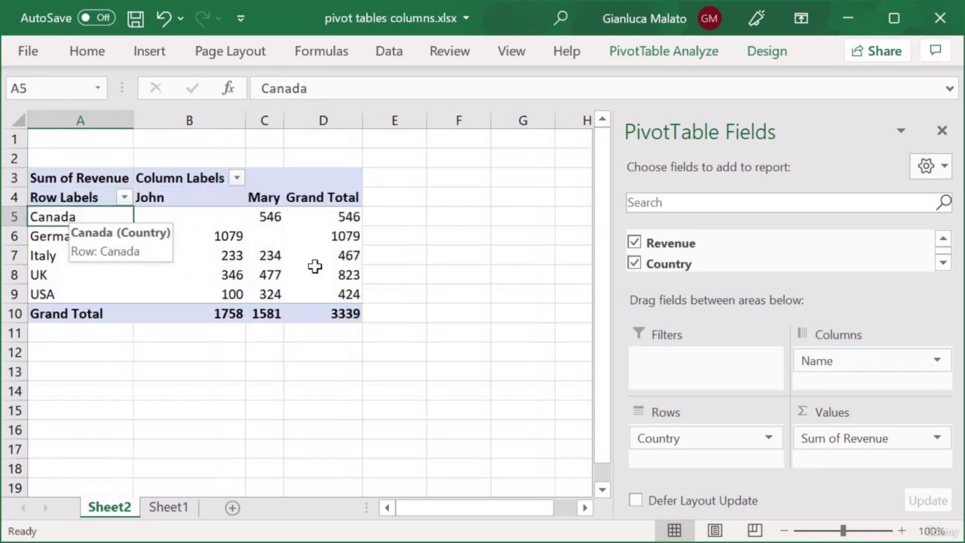
click(189, 217)
click(254, 216)
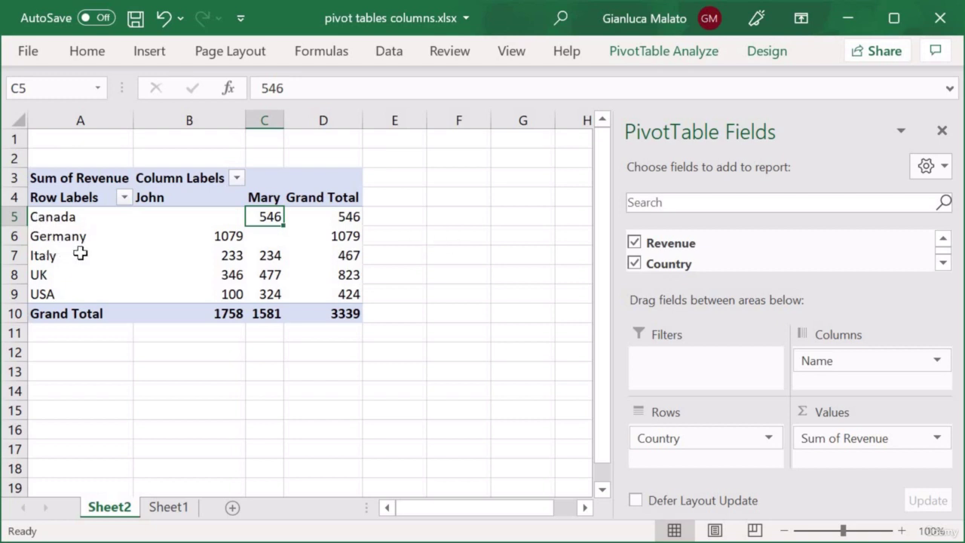
click(129, 256)
click(165, 191)
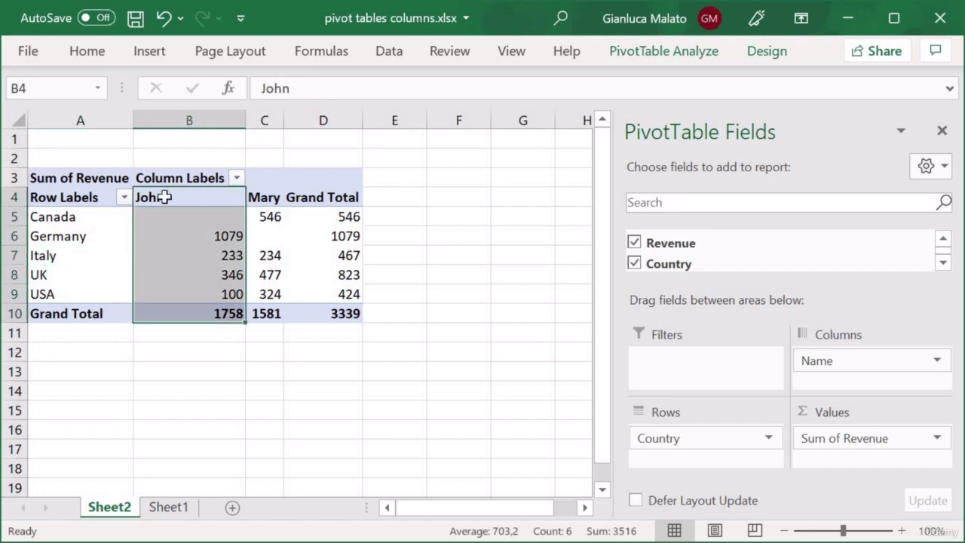
click(205, 258)
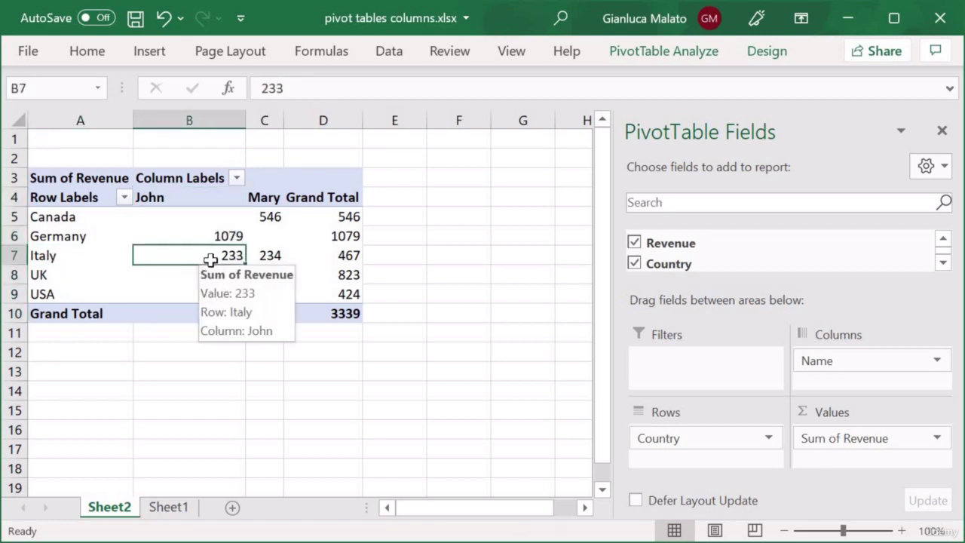
key(Left)
click(206, 255)
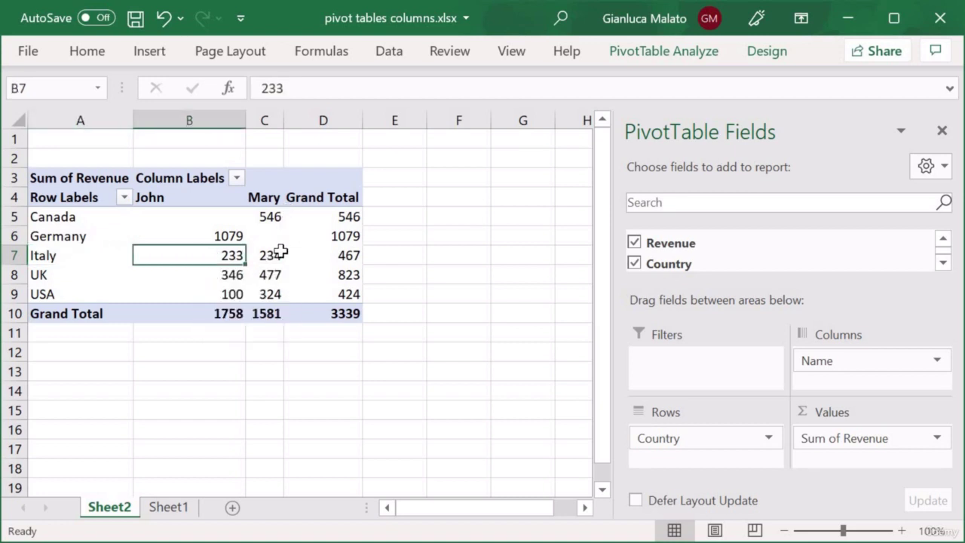
click(269, 217)
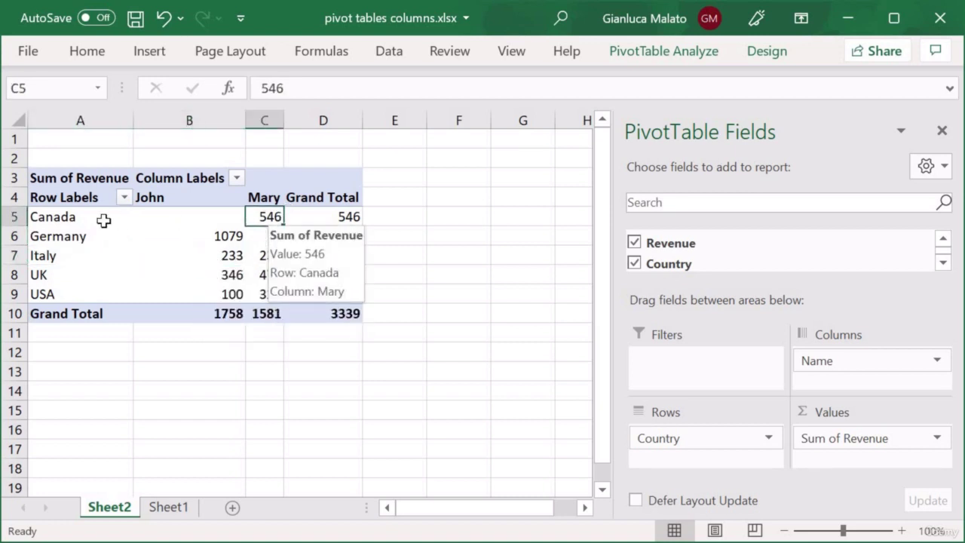
Compare the pivot table's row, column and overall grand totals with the revenue cells they add up.
click(62, 218)
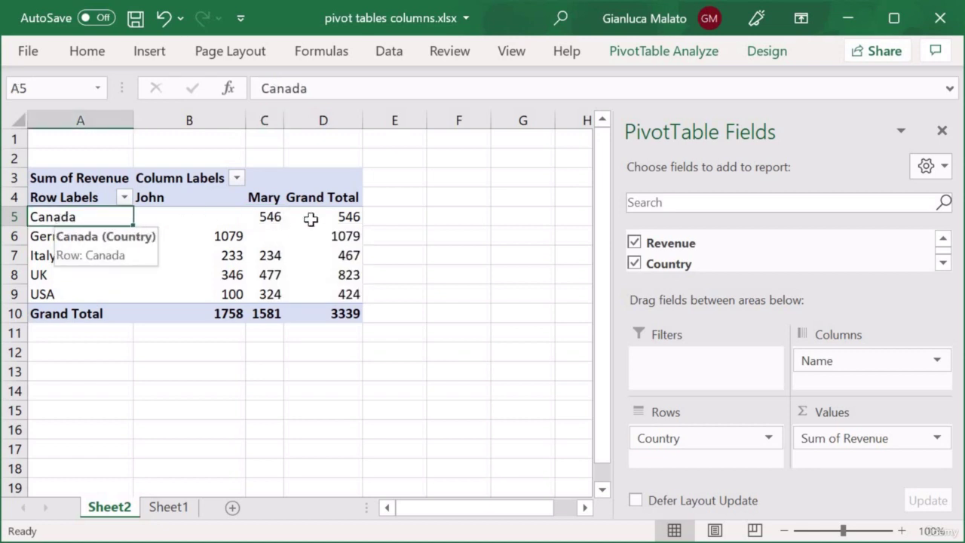
mouse_move(344, 216)
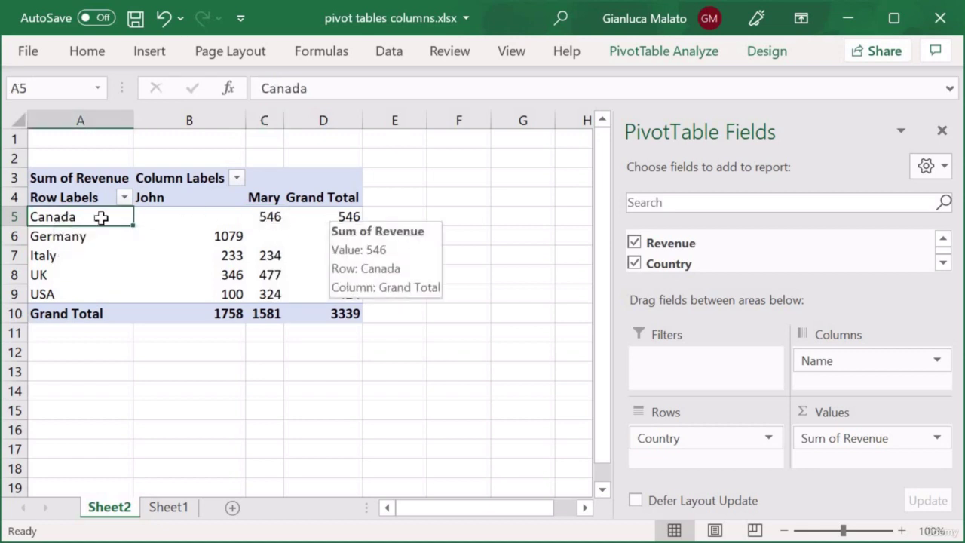
drag(153, 226, 103, 215)
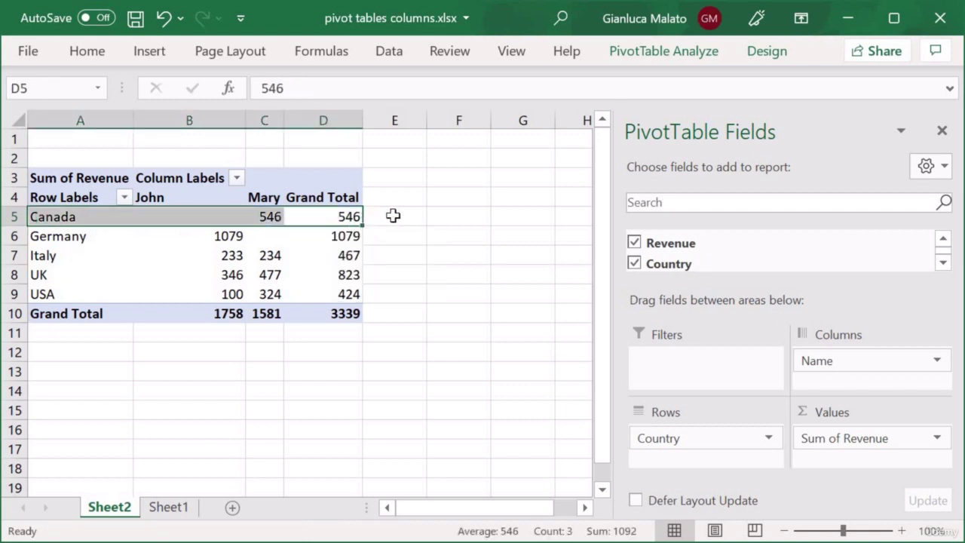
click(197, 215)
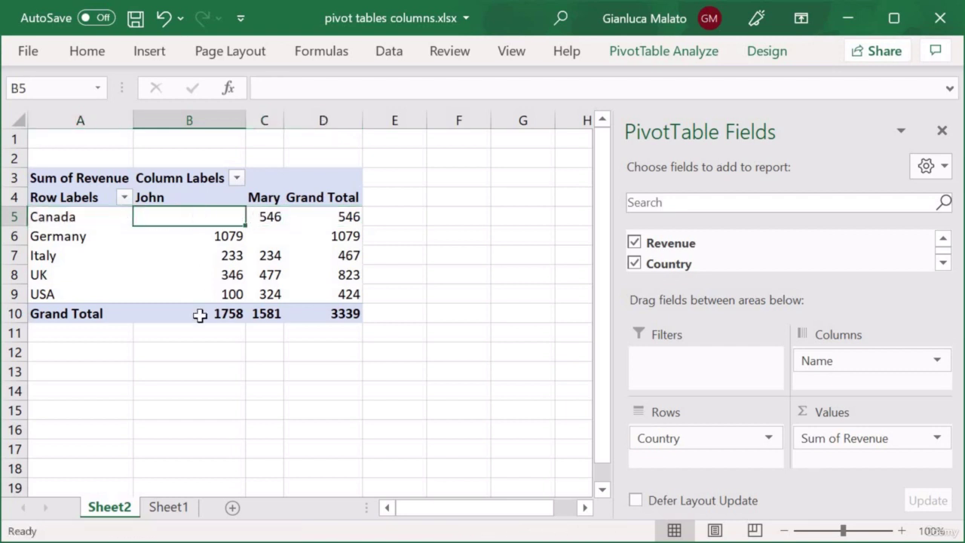
drag(204, 218, 193, 313)
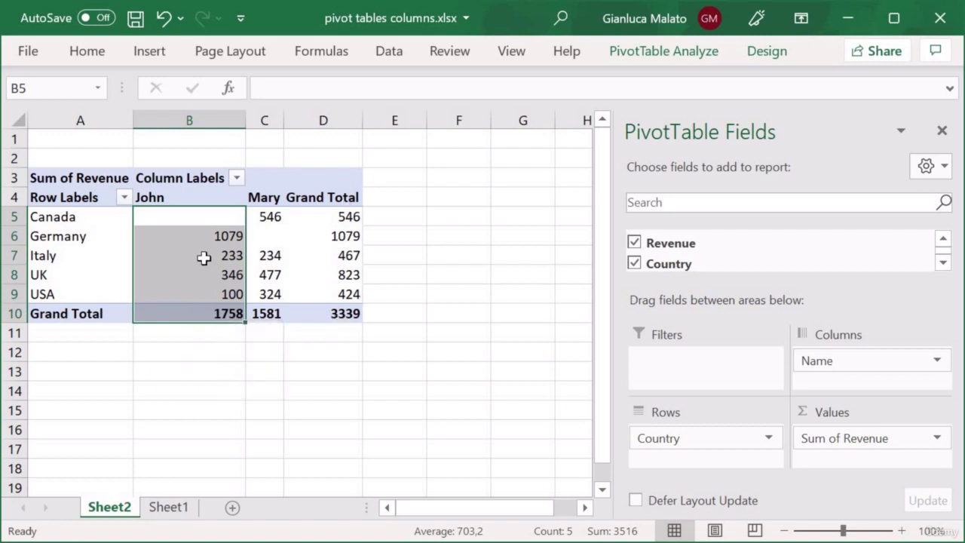
click(326, 313)
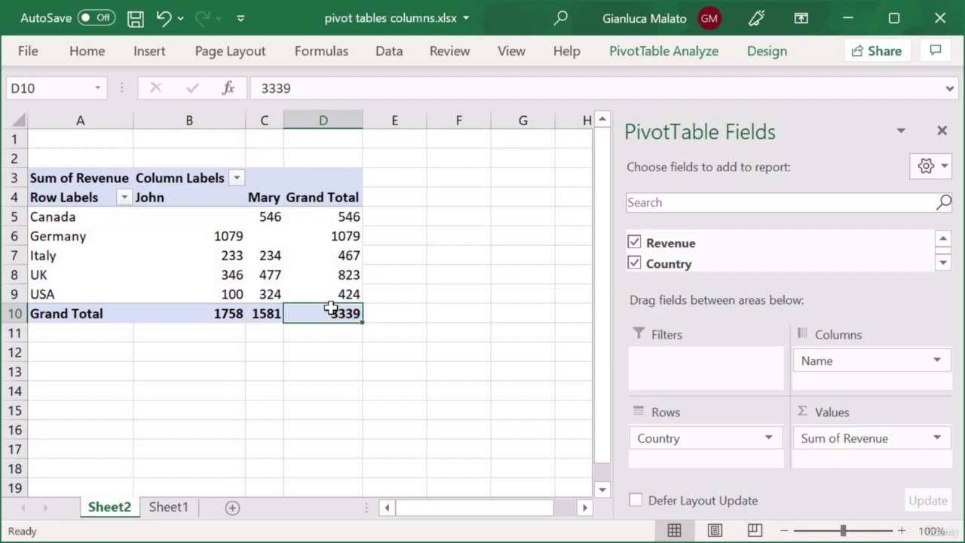
drag(185, 217, 264, 292)
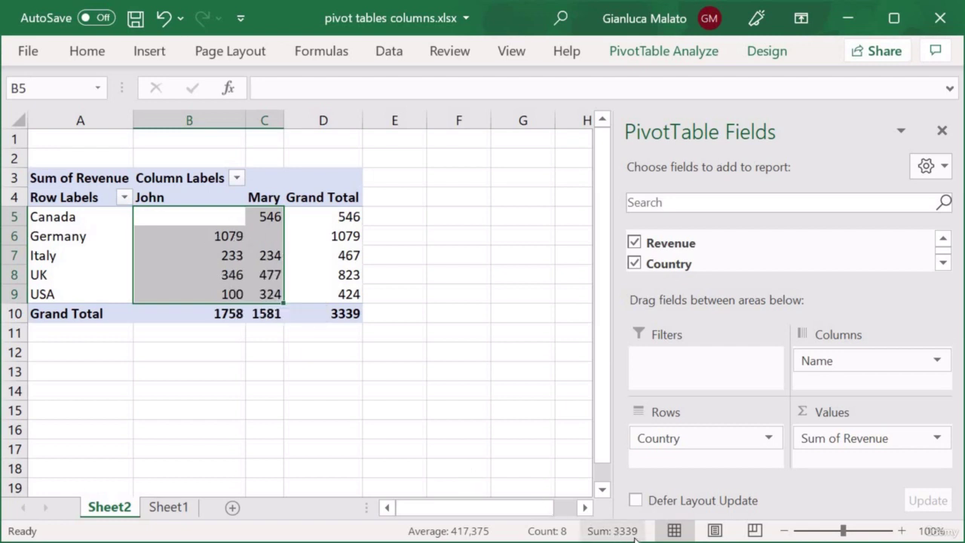
click(351, 315)
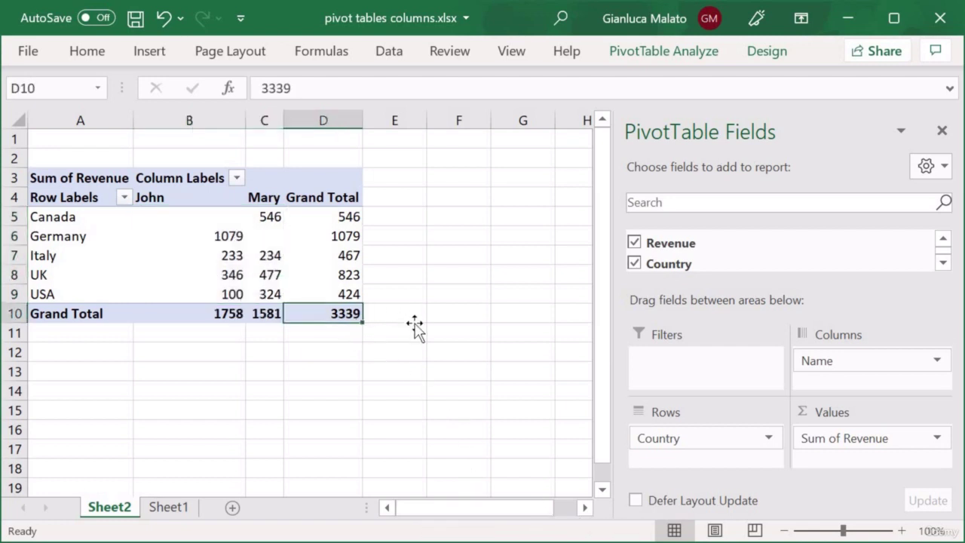
click(415, 320)
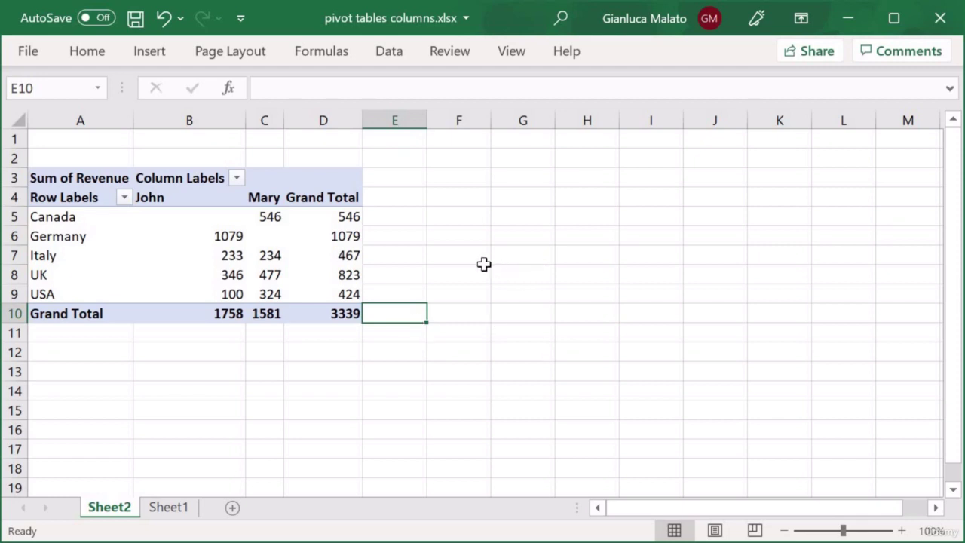
Inspect the empty value cells in the Canada and Germany rows of the pivot table.
mouse_move(178, 217)
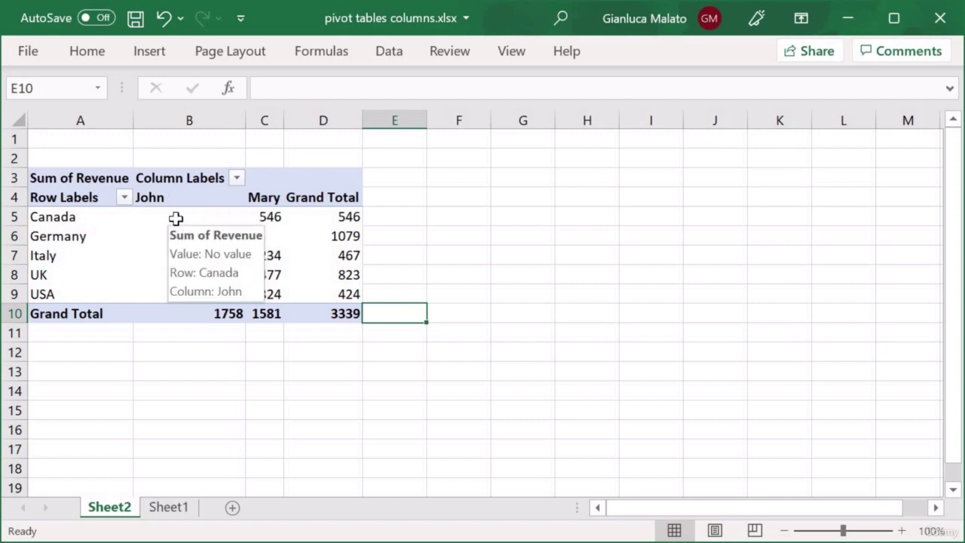
click(176, 218)
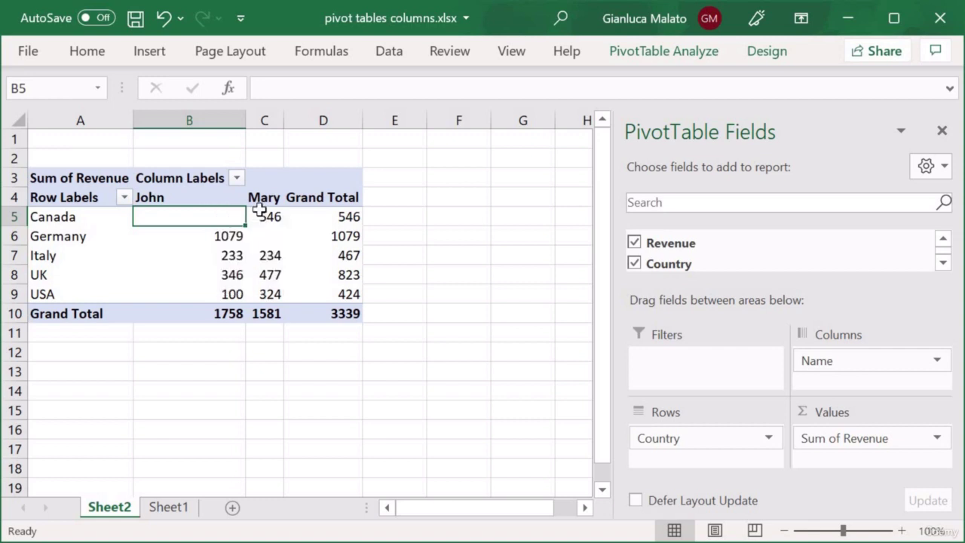
click(270, 236)
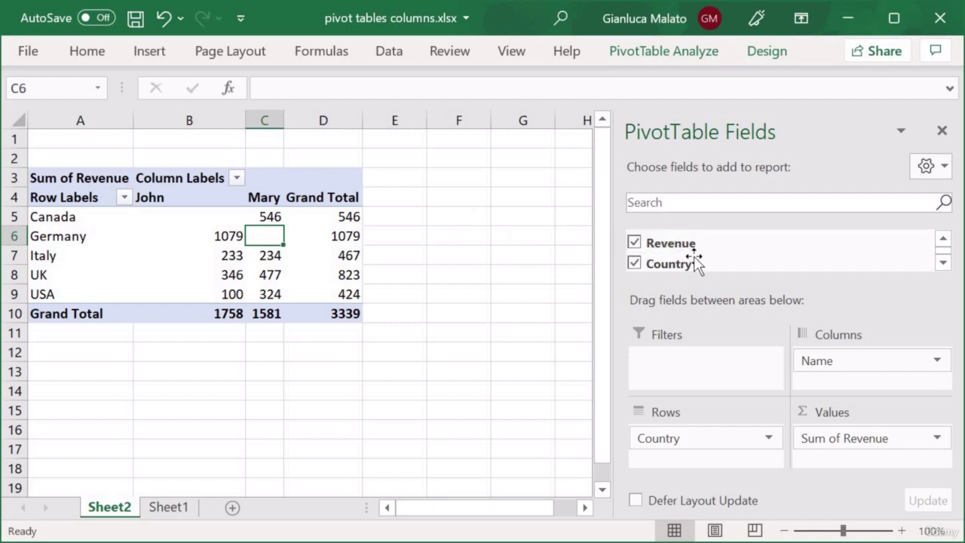
drag(694, 261, 445, 195)
click(124, 197)
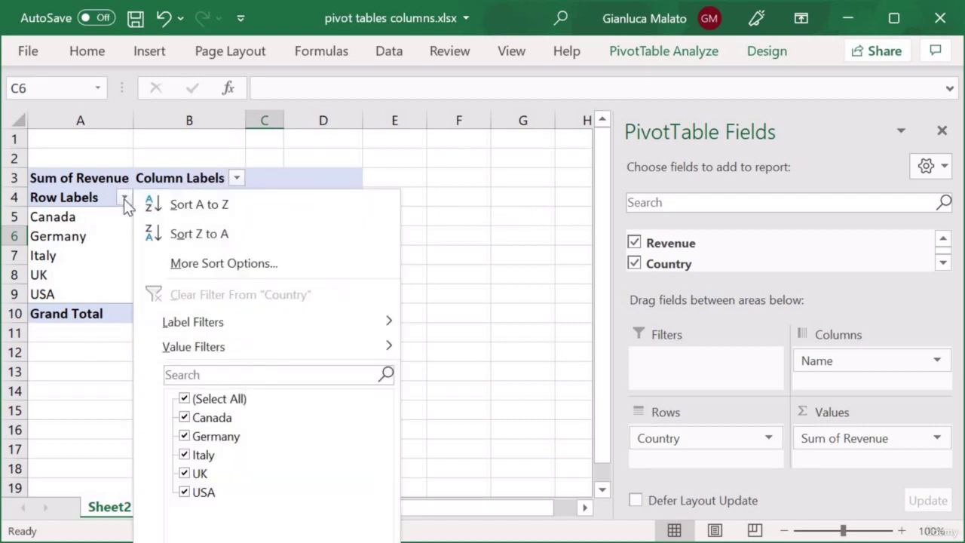
click(231, 184)
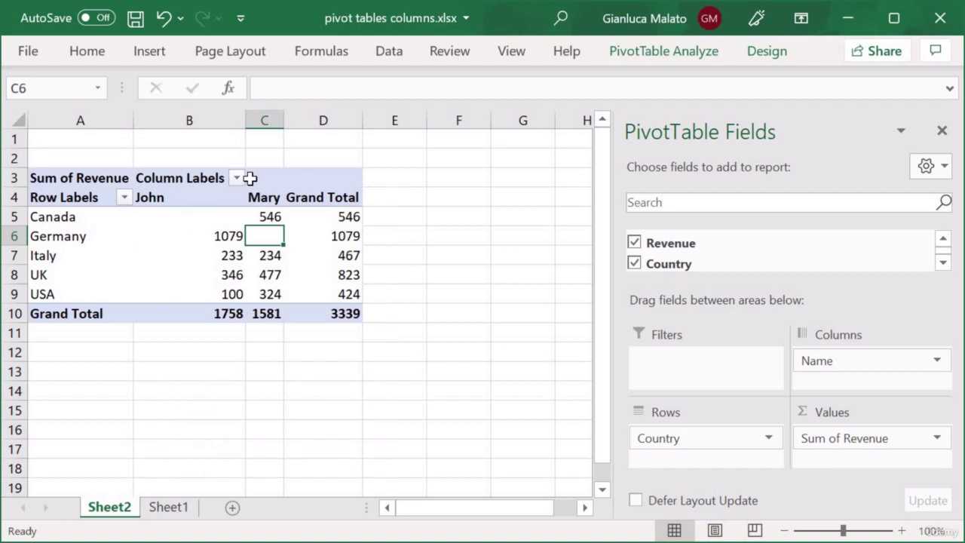
Filter the pivot table's column labels to exclude the second name.
click(238, 180)
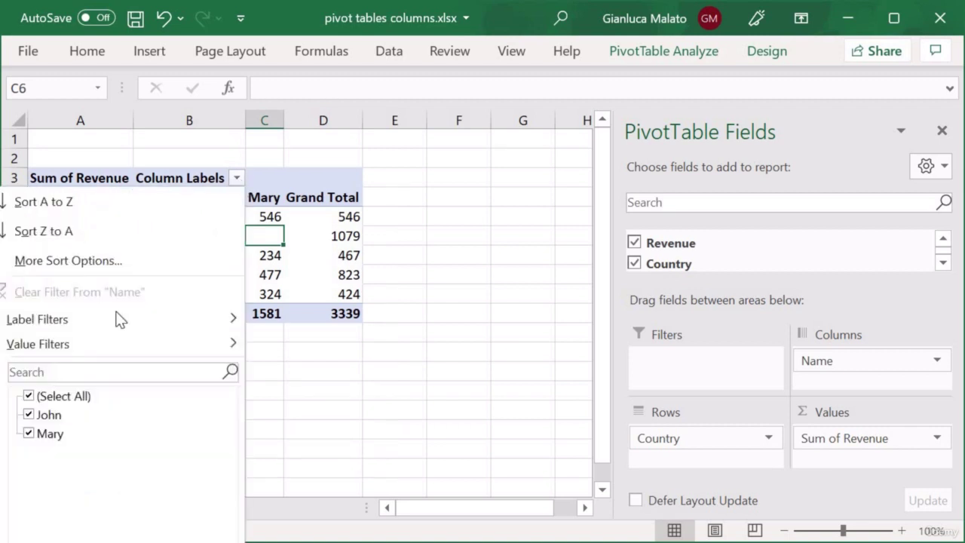
click(28, 434)
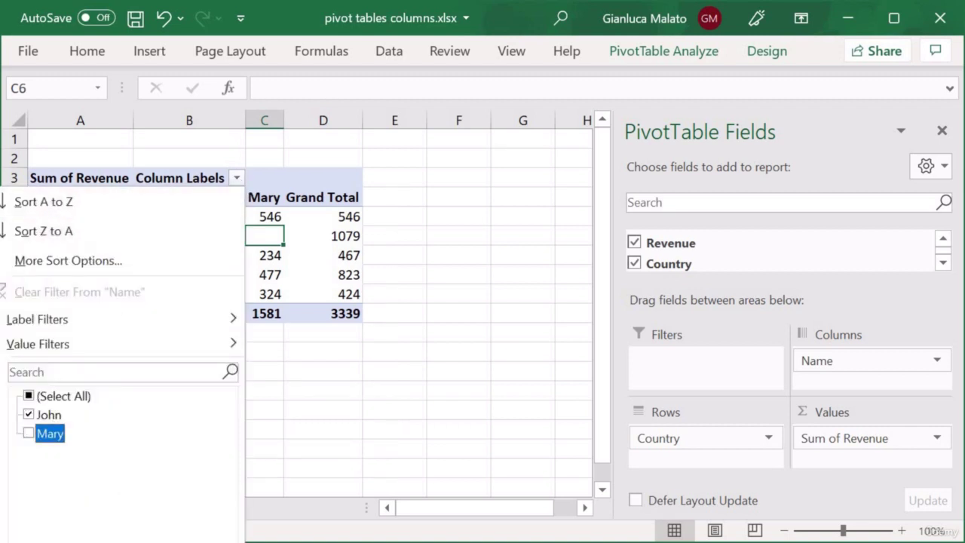
key(Return)
Include the second name in the column labels filter again.
click(236, 177)
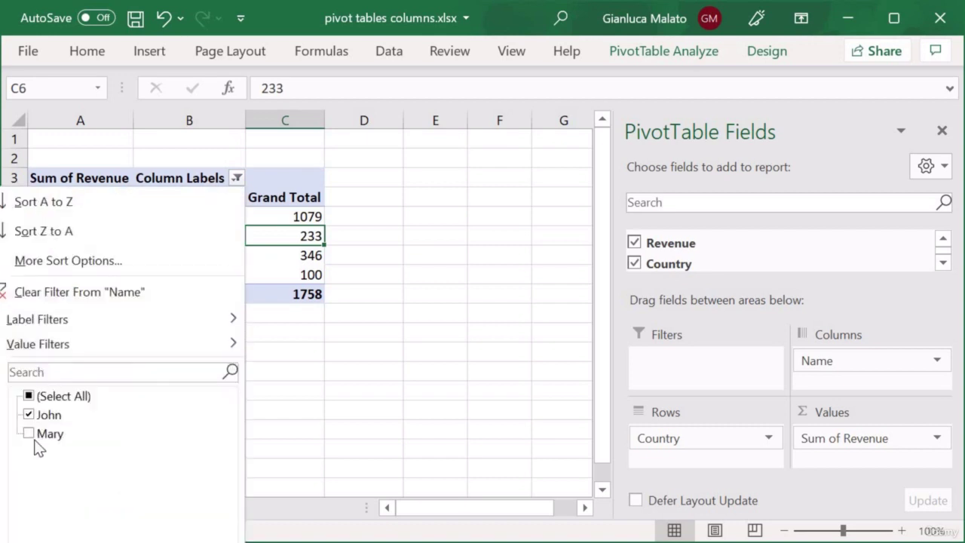
click(28, 434)
key(Return)
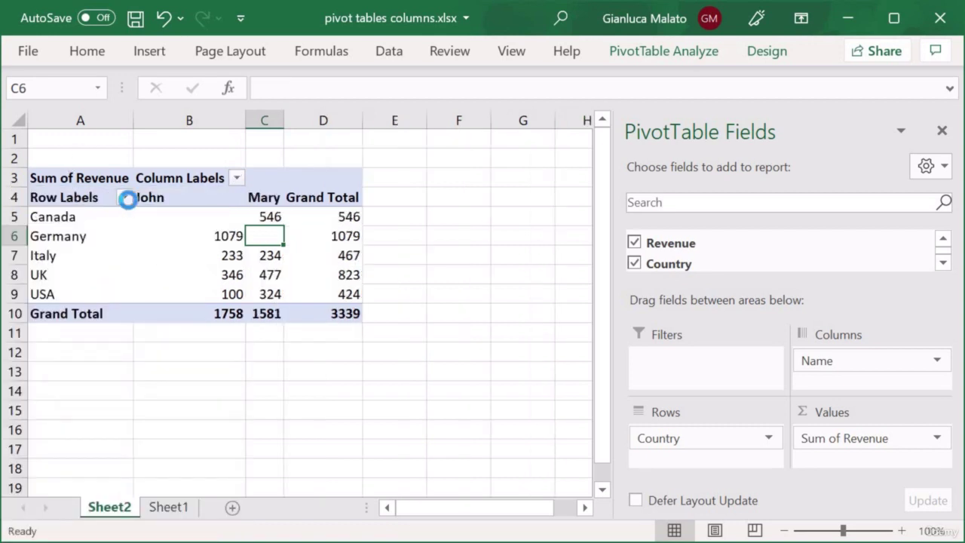
Filter the pivot table's row labels to show only Germany.
click(124, 197)
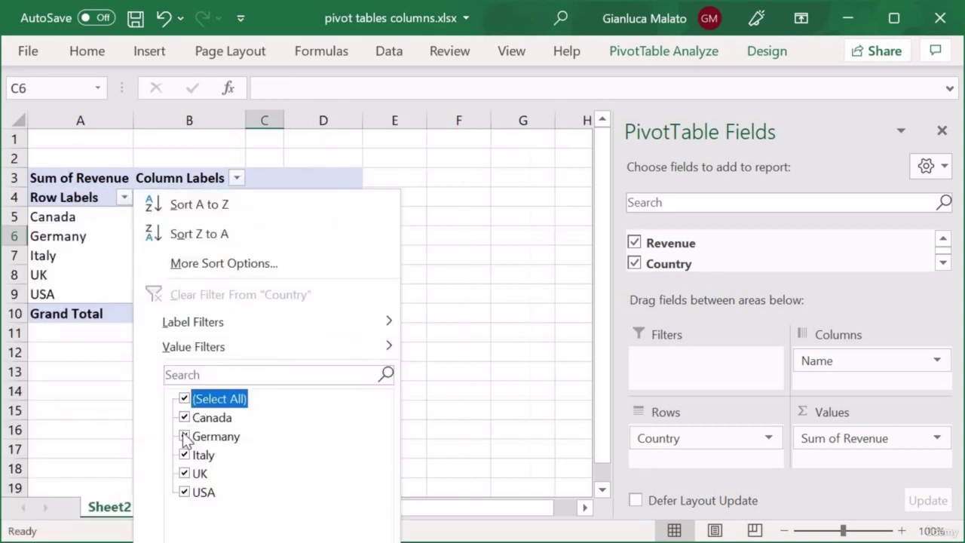
click(190, 401)
click(185, 437)
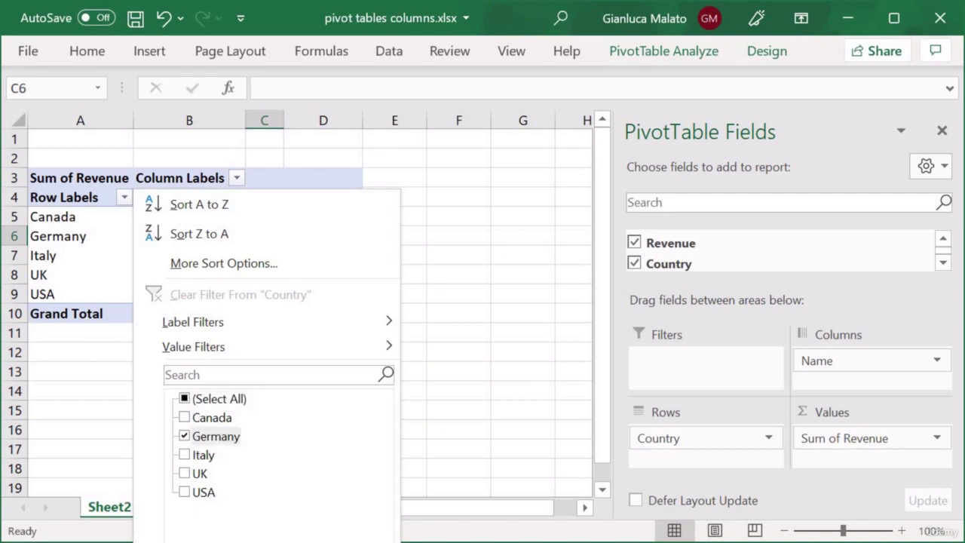
key(Return)
Reselect all countries in the row labels filter.
click(125, 199)
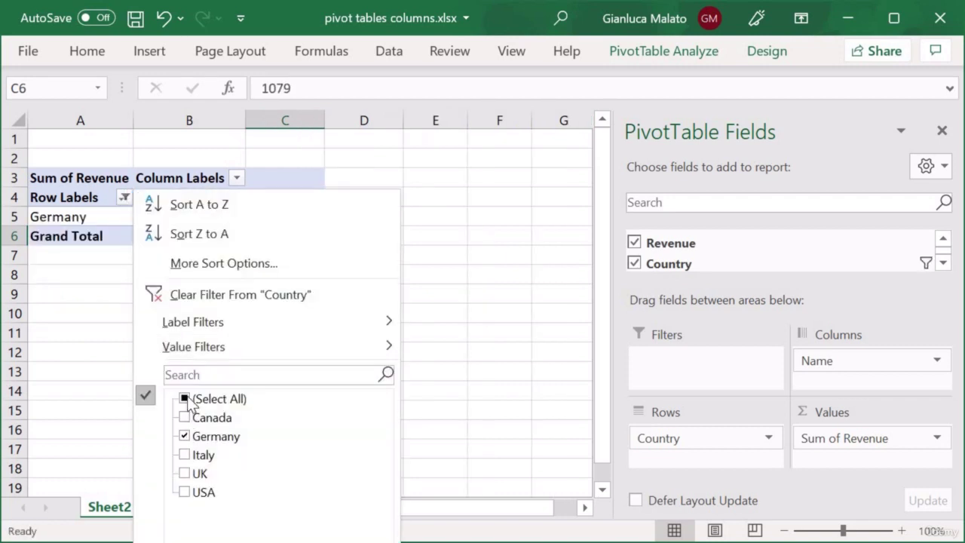
click(188, 398)
key(Return)
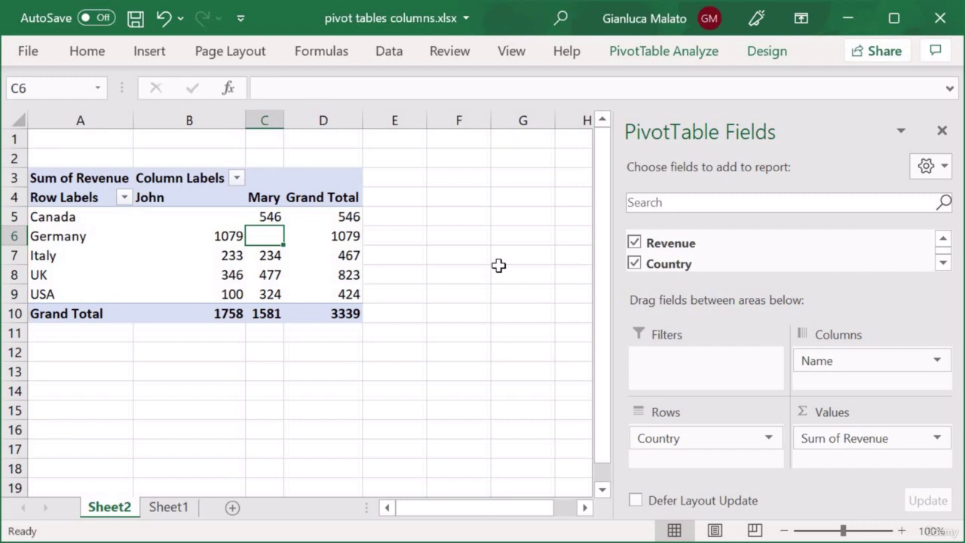
Examine the pivot table's Germany row, both name columns, the Canada row and the overall grand total.
click(49, 235)
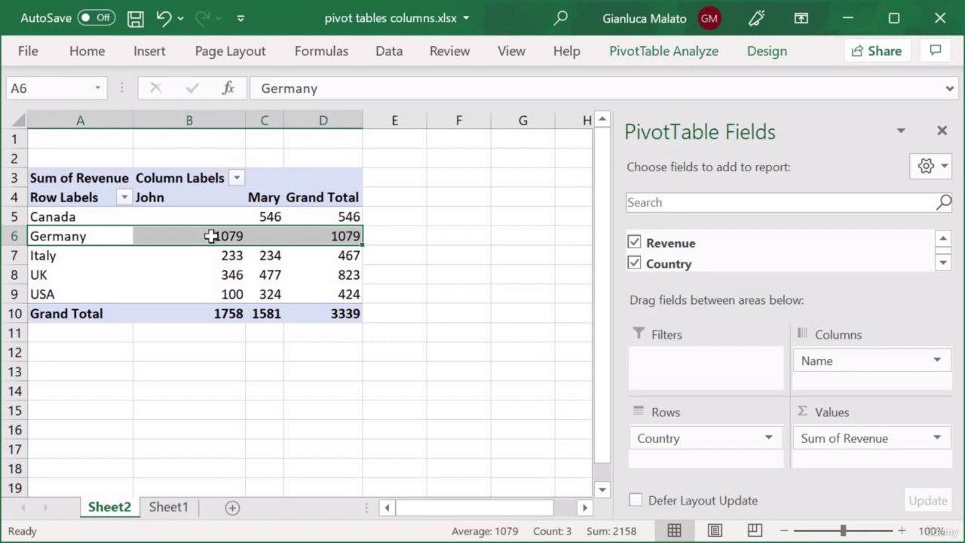
click(195, 190)
click(268, 186)
click(195, 188)
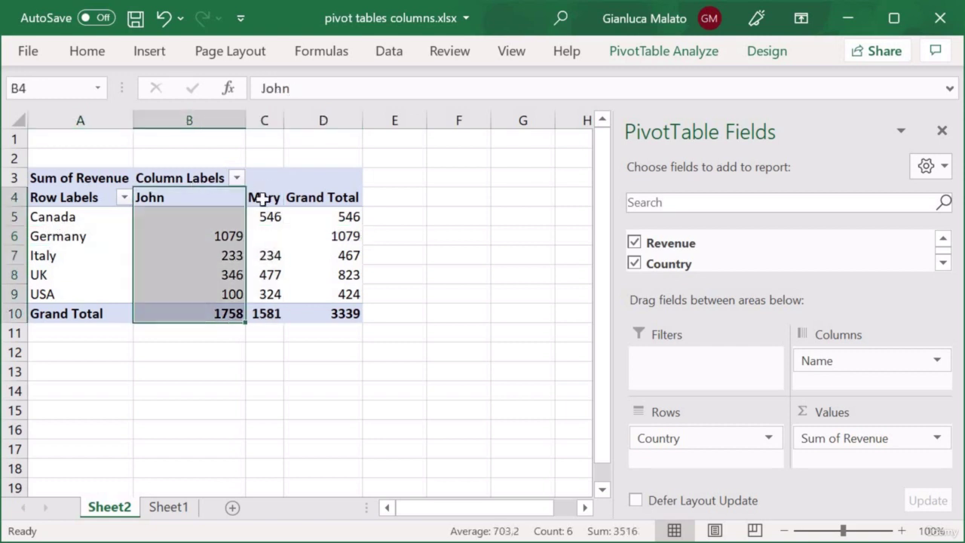
click(259, 197)
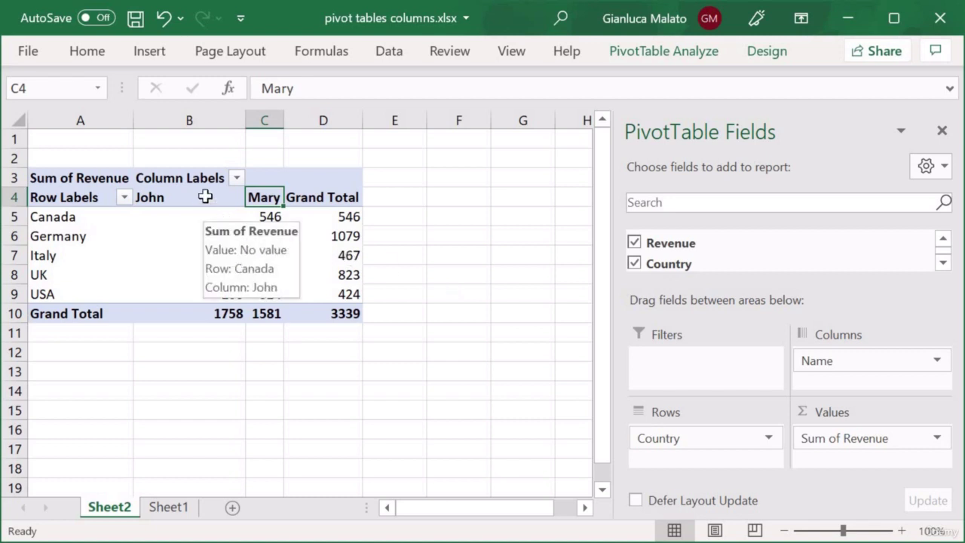
click(173, 214)
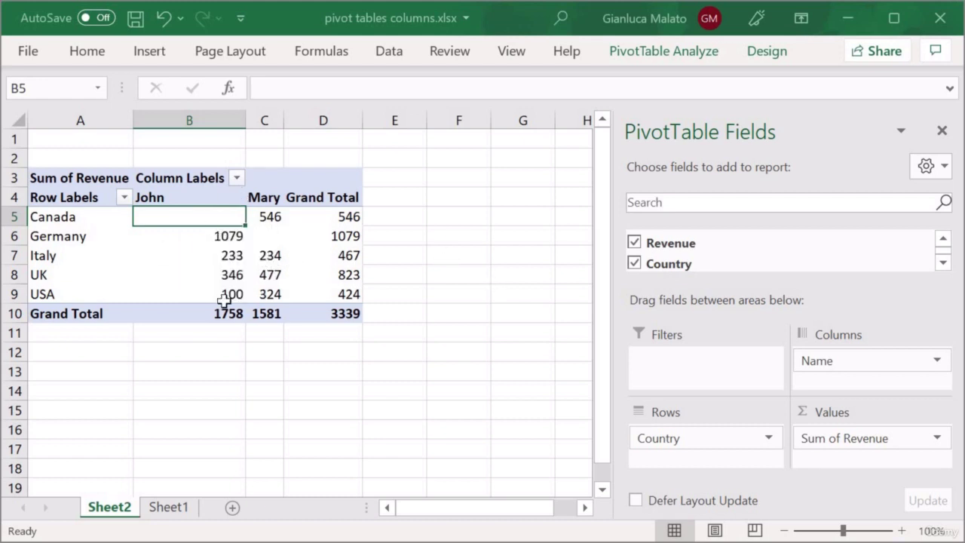
drag(327, 216, 76, 217)
drag(216, 214, 209, 296)
key(ctrl+End)
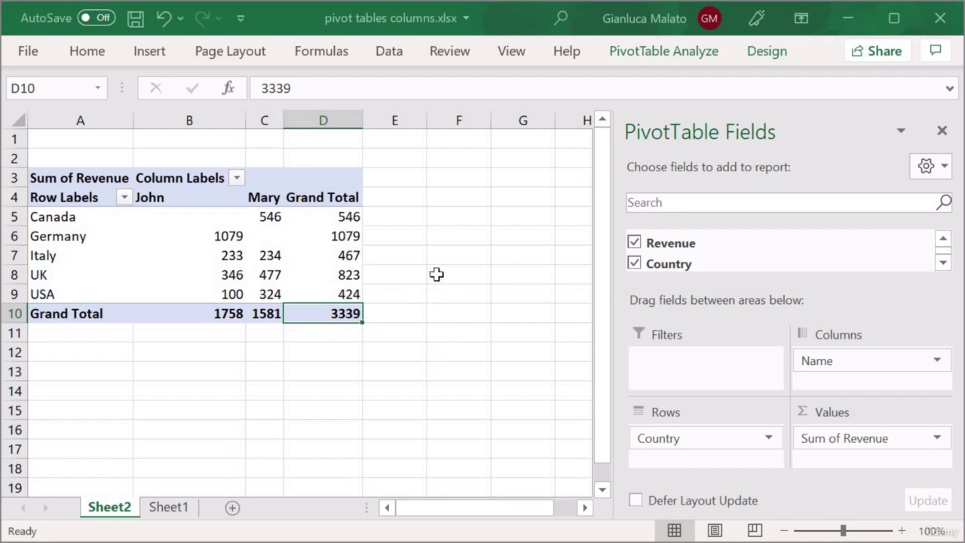
Change the pivot table's revenue value field to summarize by Average instead of Sum.
click(937, 438)
click(923, 414)
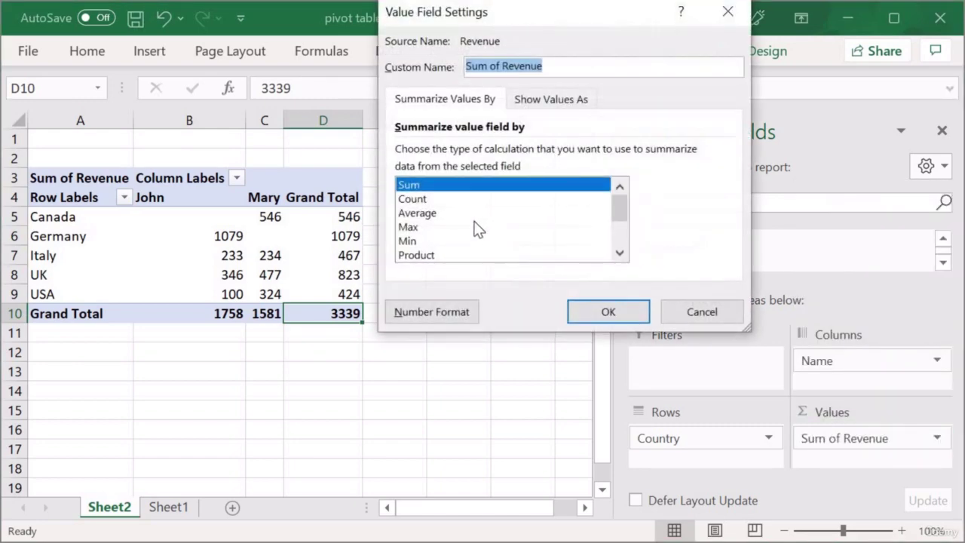
click(497, 226)
click(494, 199)
key(Down)
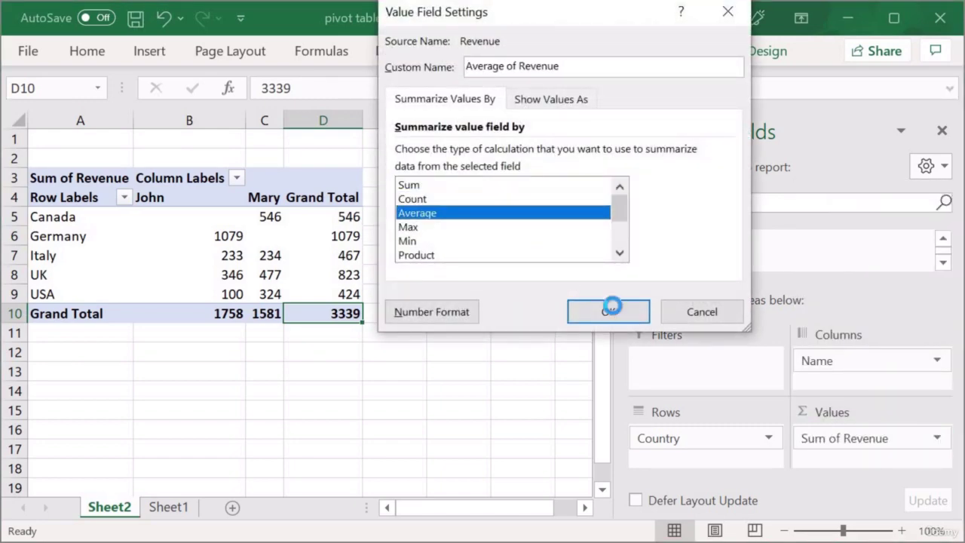
click(609, 311)
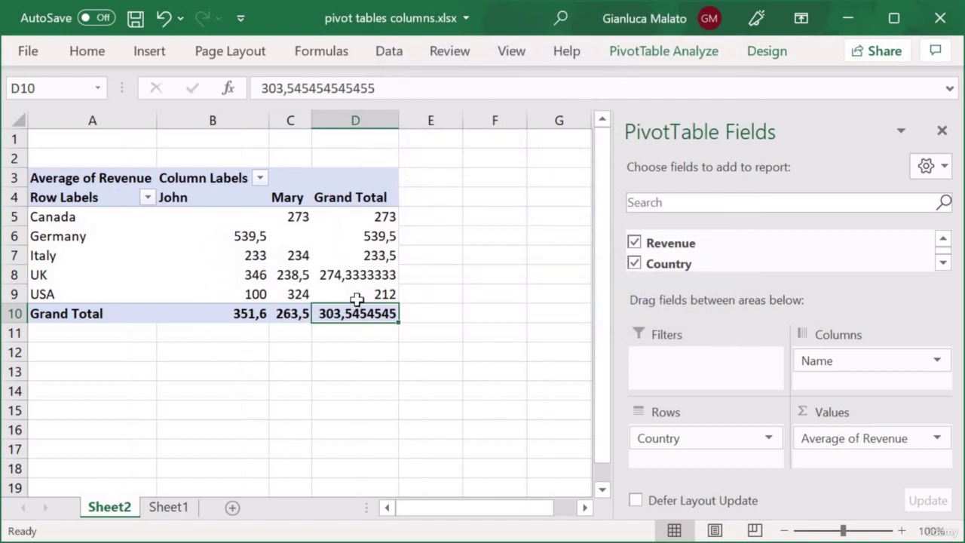